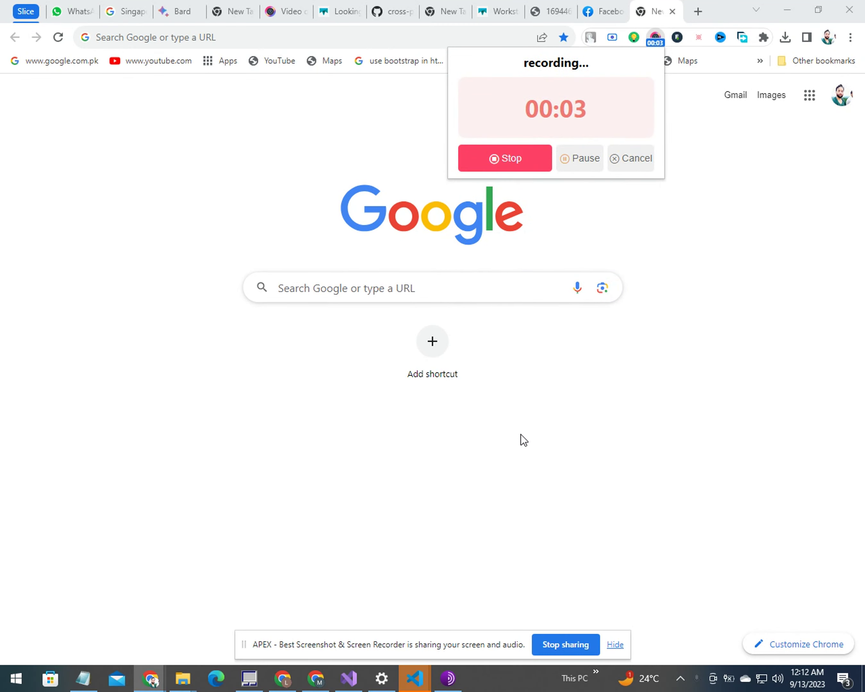
Switch from the blank Chrome tab to the browser showing cPanel's Python applications page
click(517, 431)
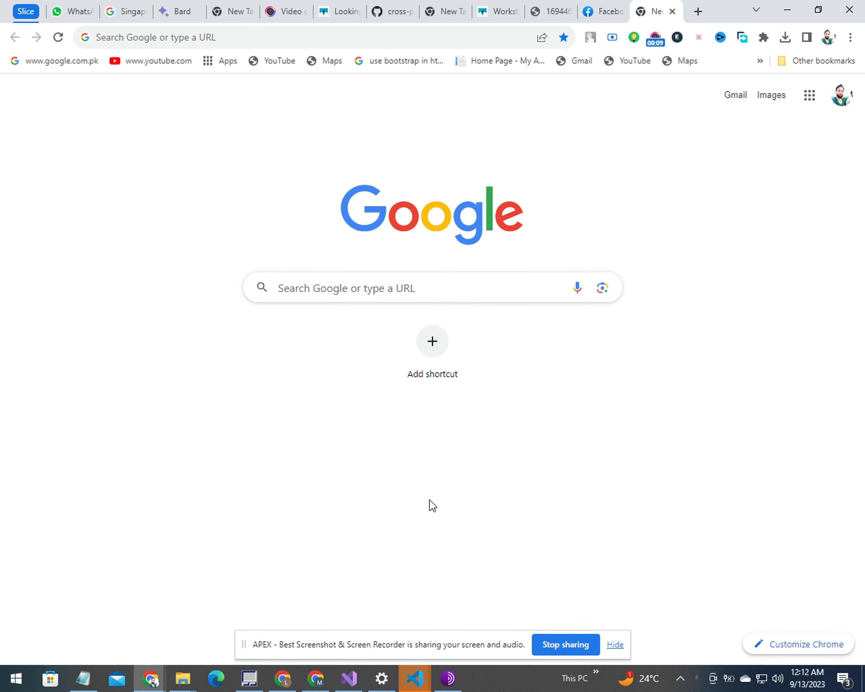
click(447, 681)
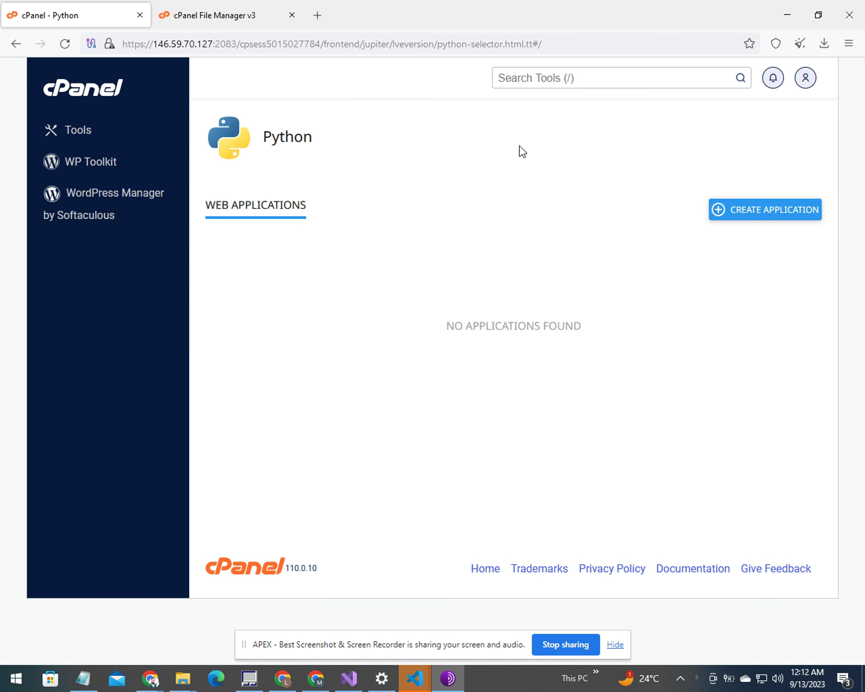
click(552, 84)
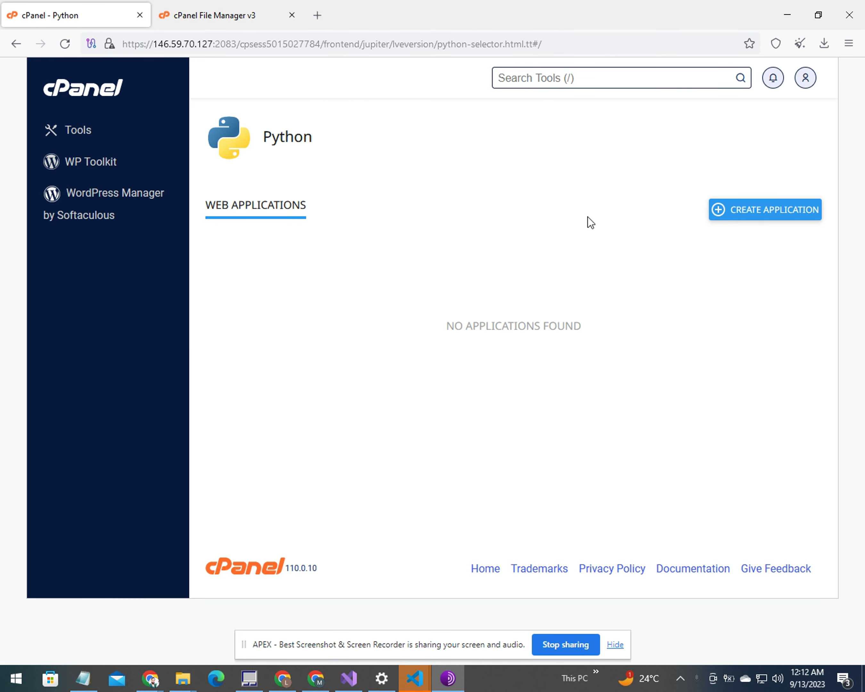
text(pyth)
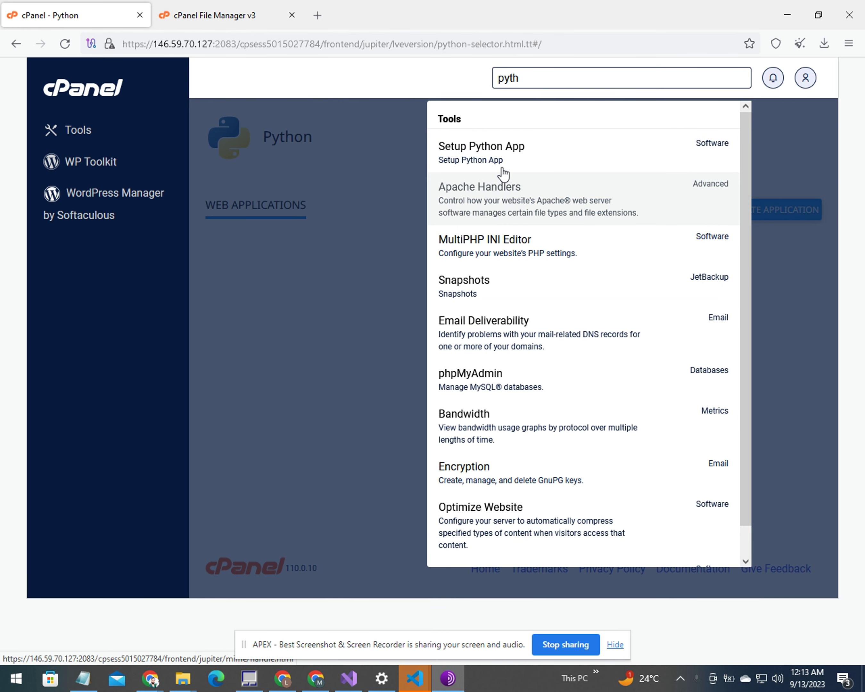
click(331, 180)
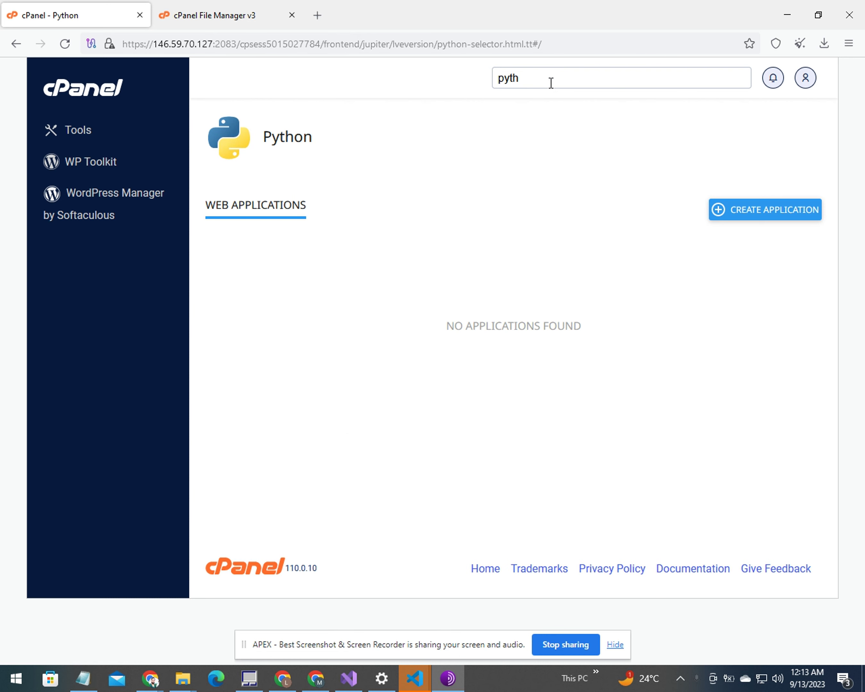
drag(518, 77, 502, 76)
text(file)
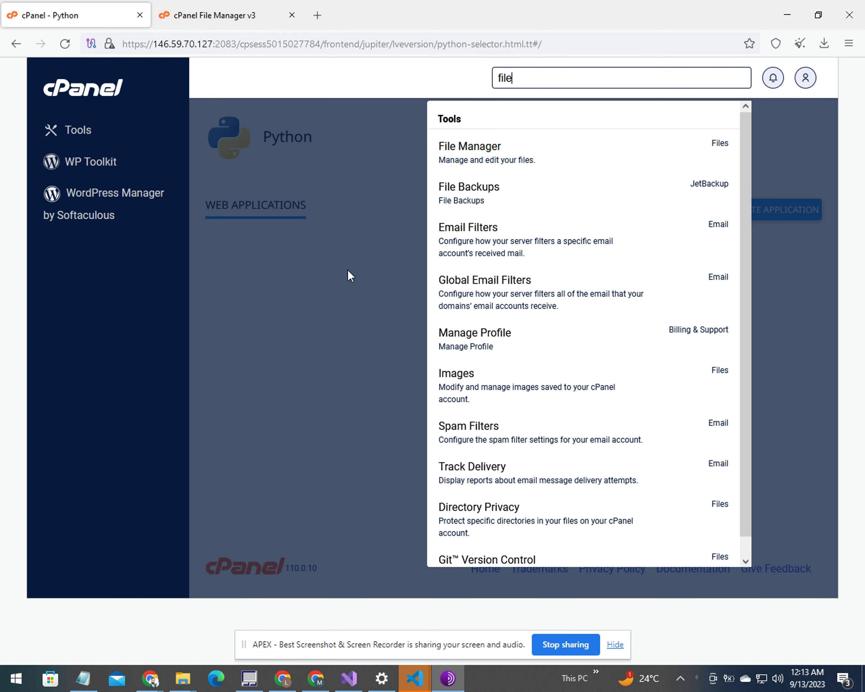
click(340, 295)
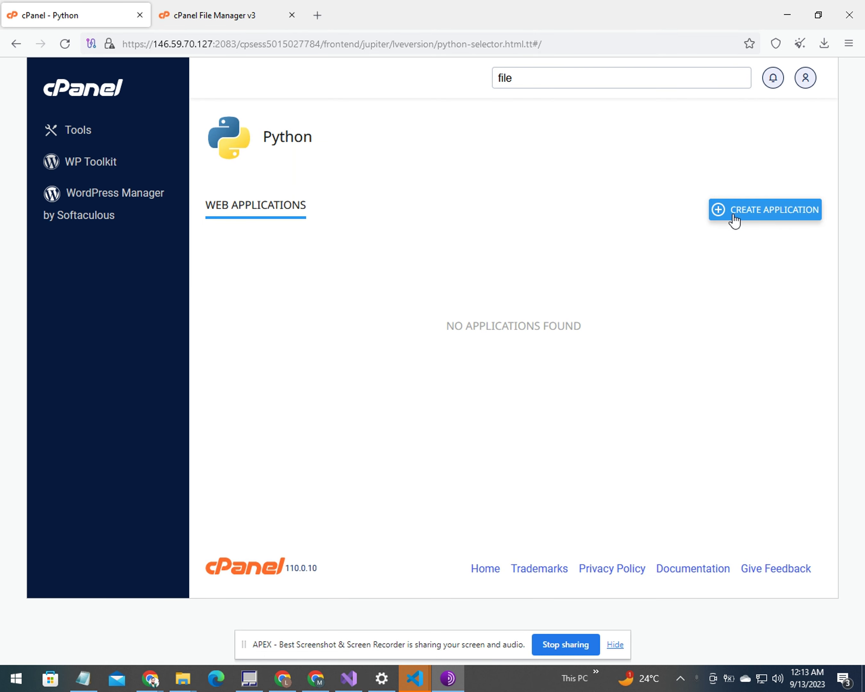
click(494, 83)
key(BackSpace)
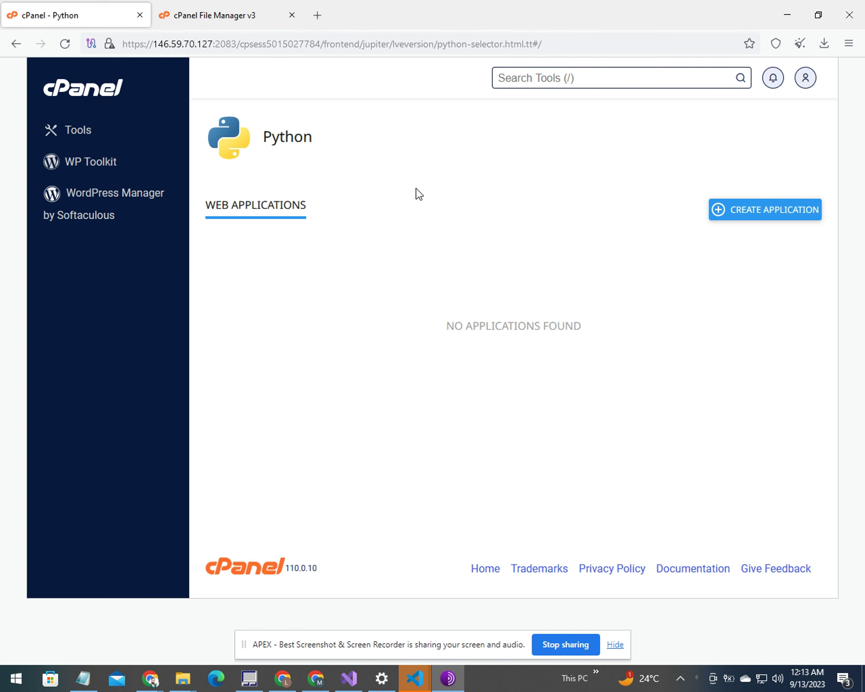
Start a new Python application using Python 3.9.16 with application root 'app'
click(741, 216)
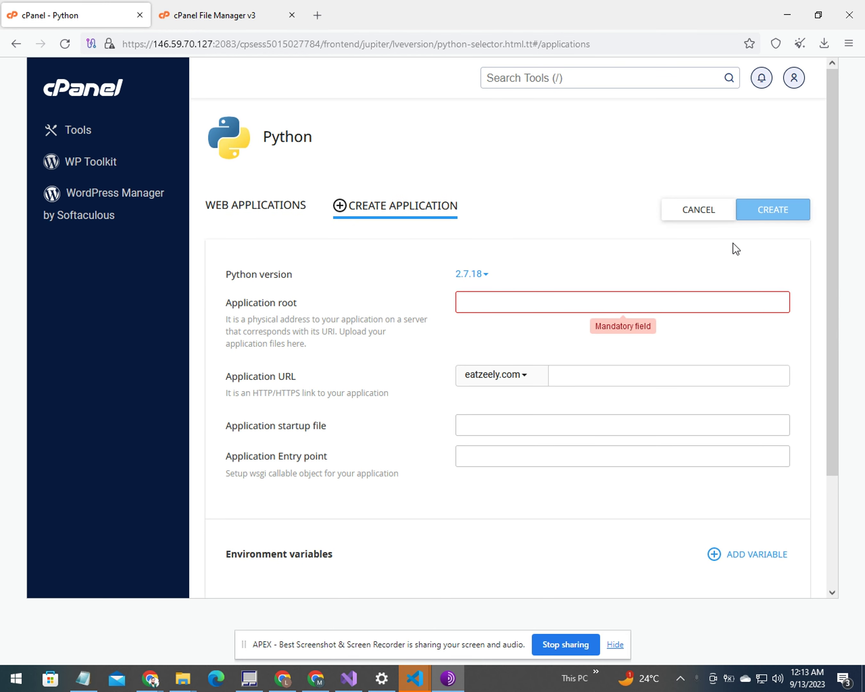
click(480, 275)
click(519, 421)
click(506, 300)
text(app)
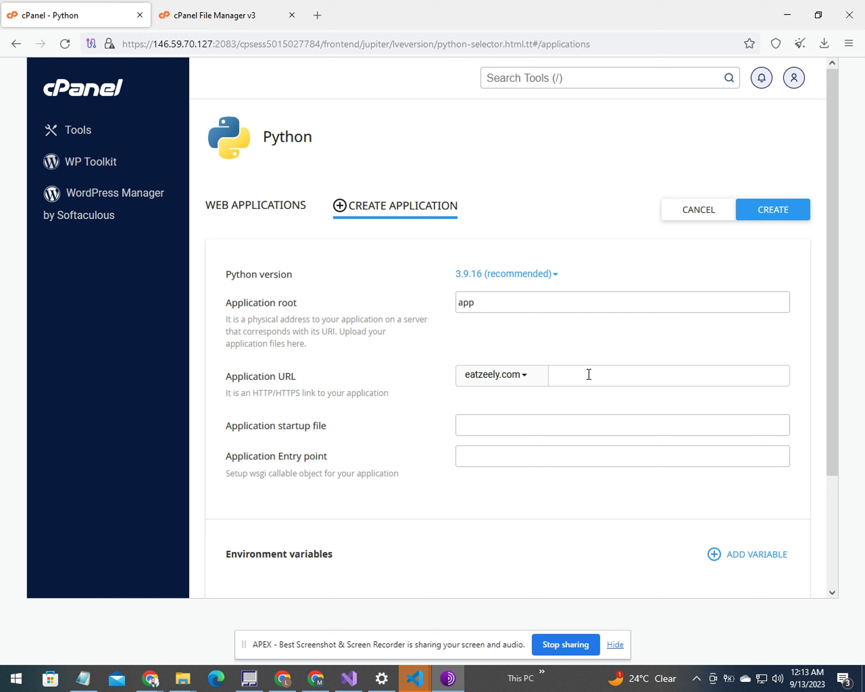
Set the app URL to slptophp.live/app, startup file app.py and entry point 'app'
click(528, 371)
click(539, 445)
click(573, 378)
text(app)
text(app.p)
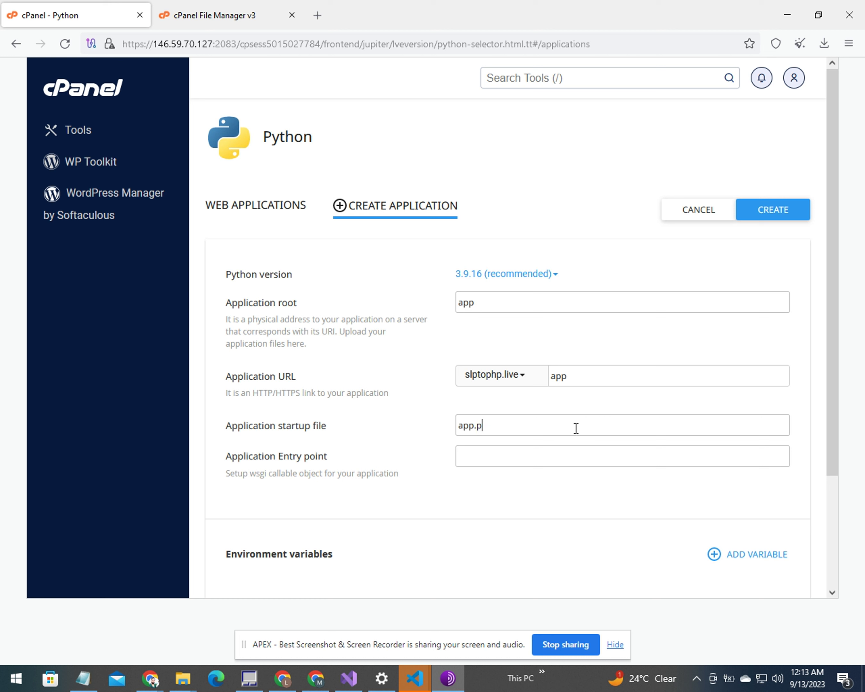
text(y)
key(Tab)
text(app)
Create the Python 3.9.16 application with the entered settings
click(776, 214)
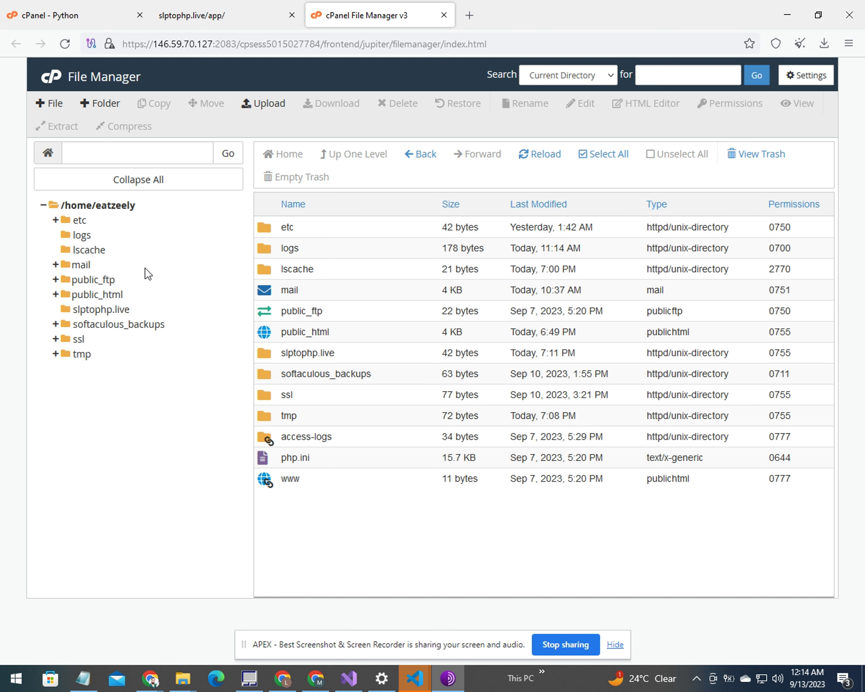
Upload app.py and requirements.txt from the local mypythonapp folder into the app folder, overwriting app.py
click(73, 47)
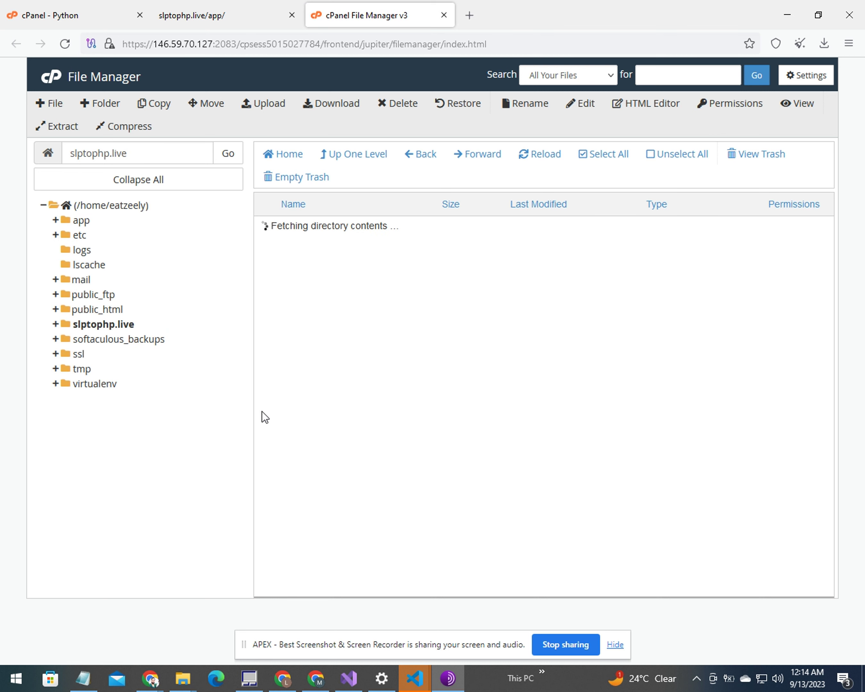
click(83, 222)
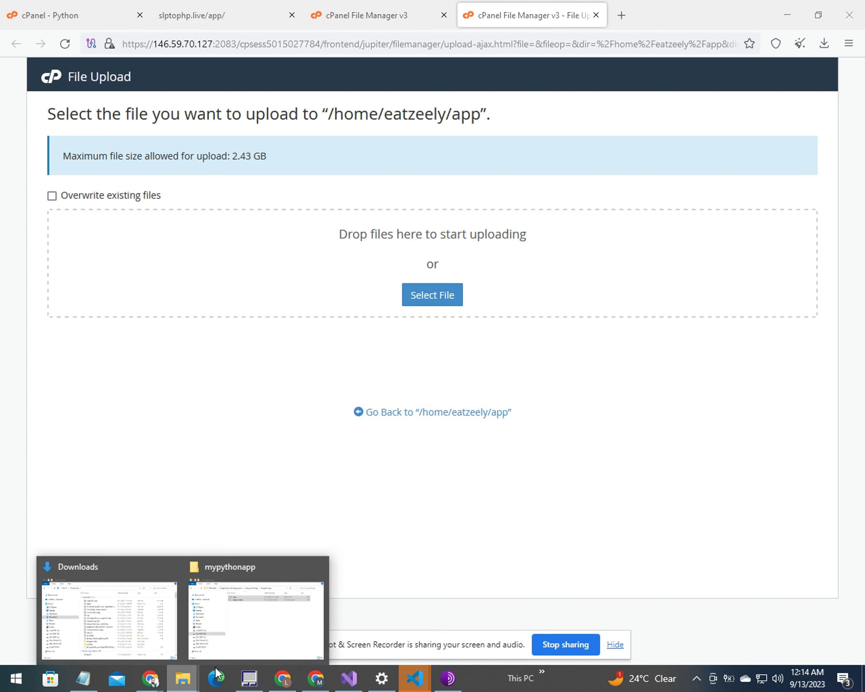
click(253, 617)
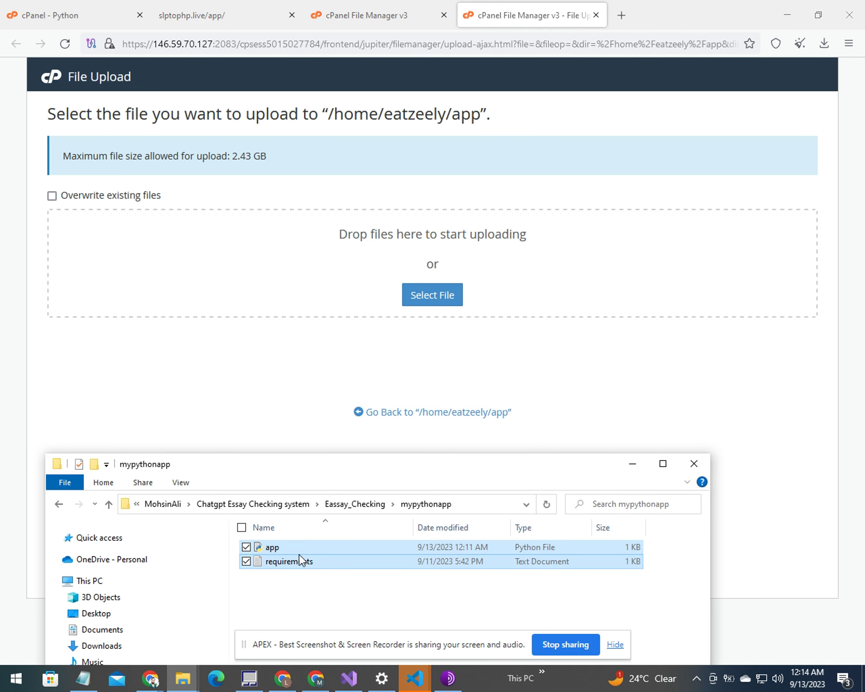
drag(299, 555, 339, 290)
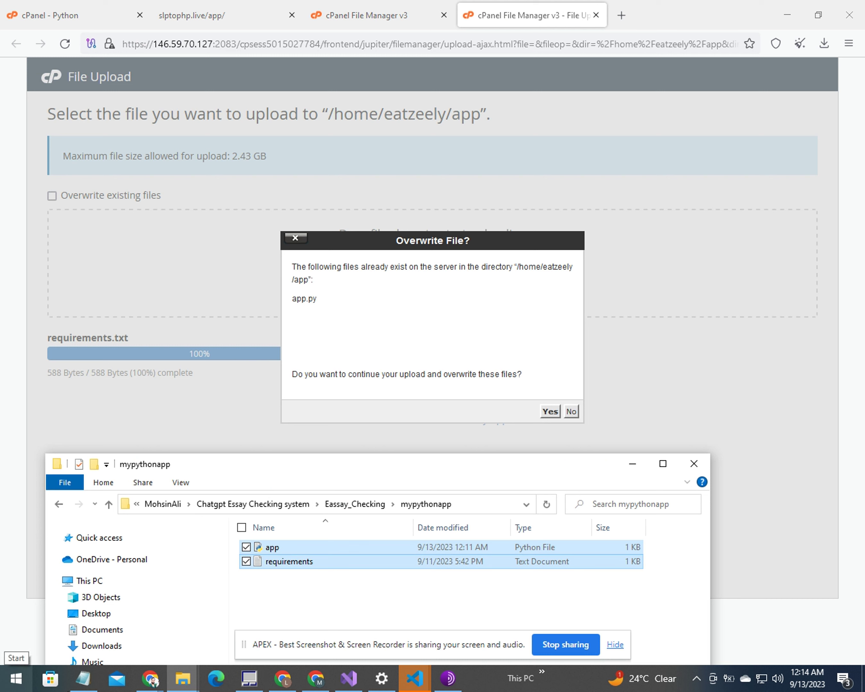
click(550, 412)
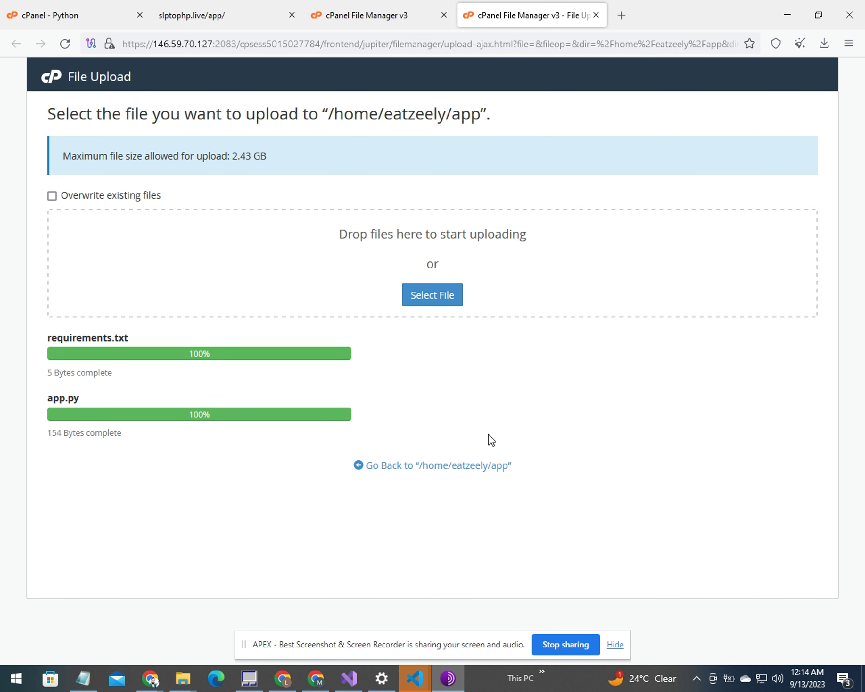
click(457, 465)
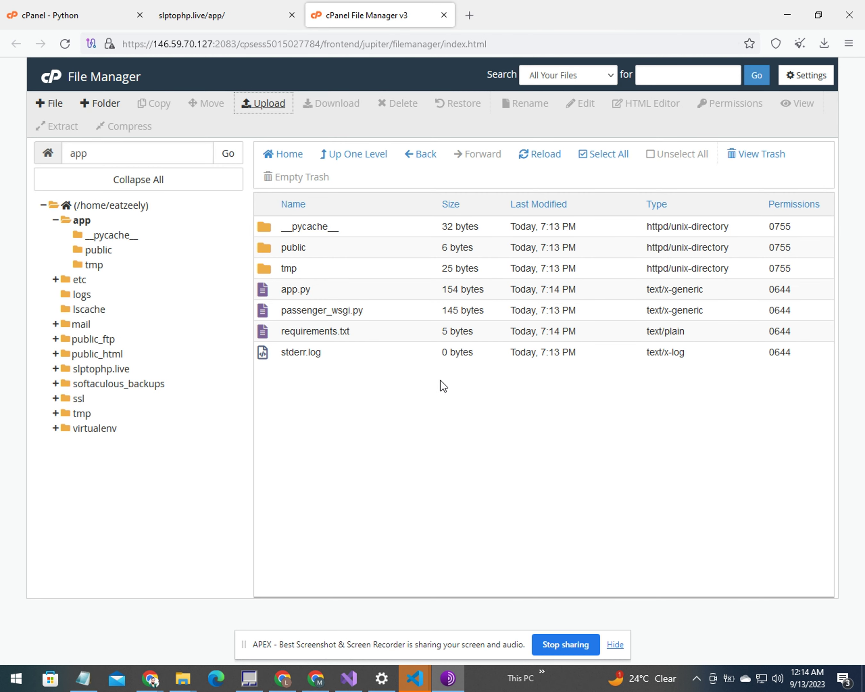
Reload the slptophp.live/app page, which now returns a 500 Internal Server Error
click(216, 15)
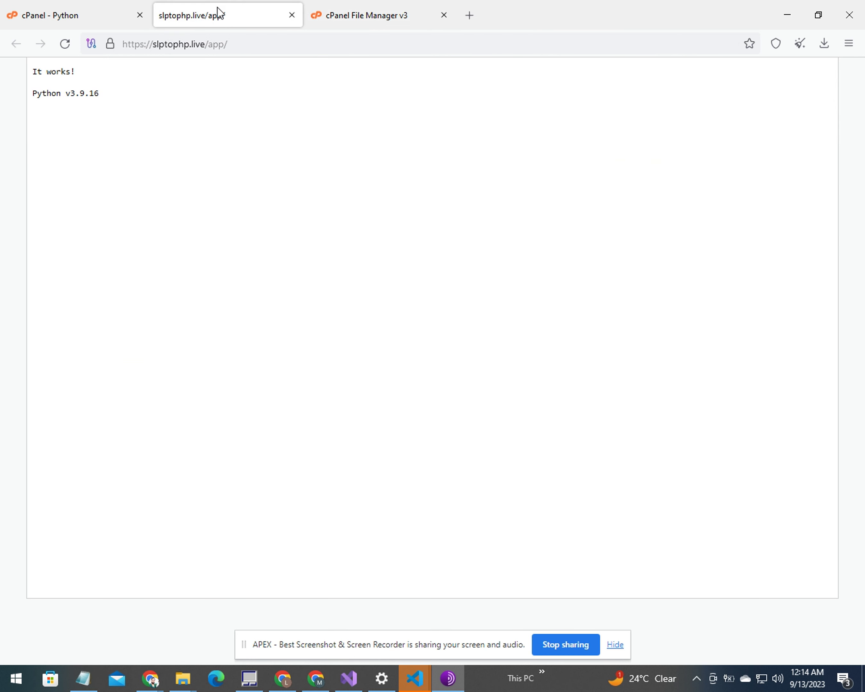
click(63, 48)
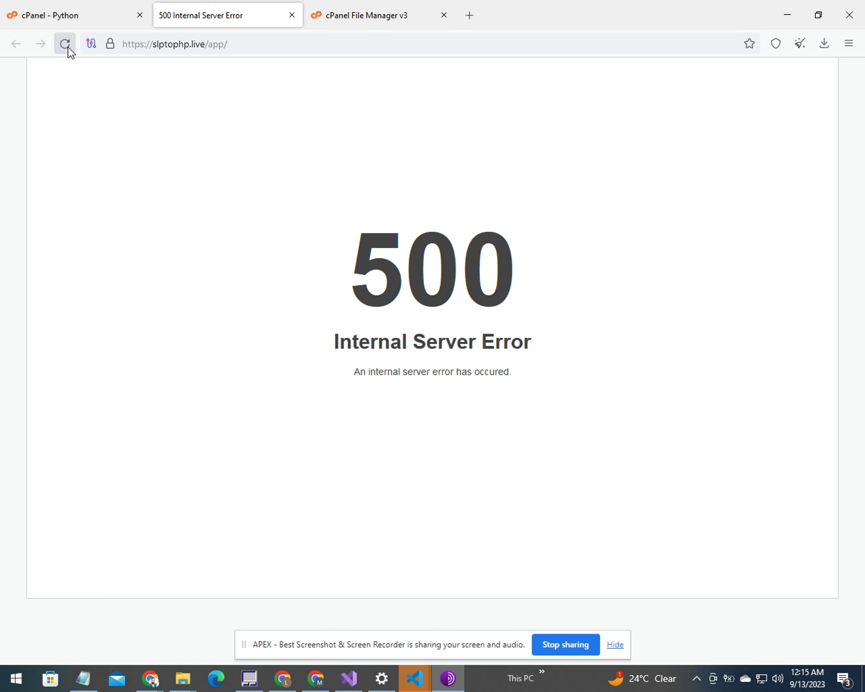
Add requirements.txt as a configuration file of the Python app
click(75, 18)
scroll(535, 514, down, 6)
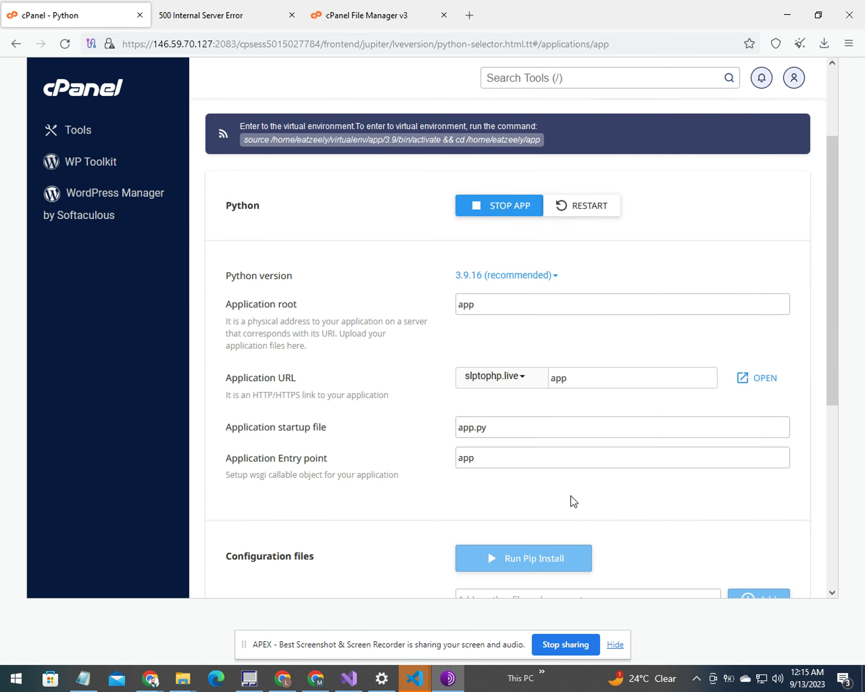
click(540, 453)
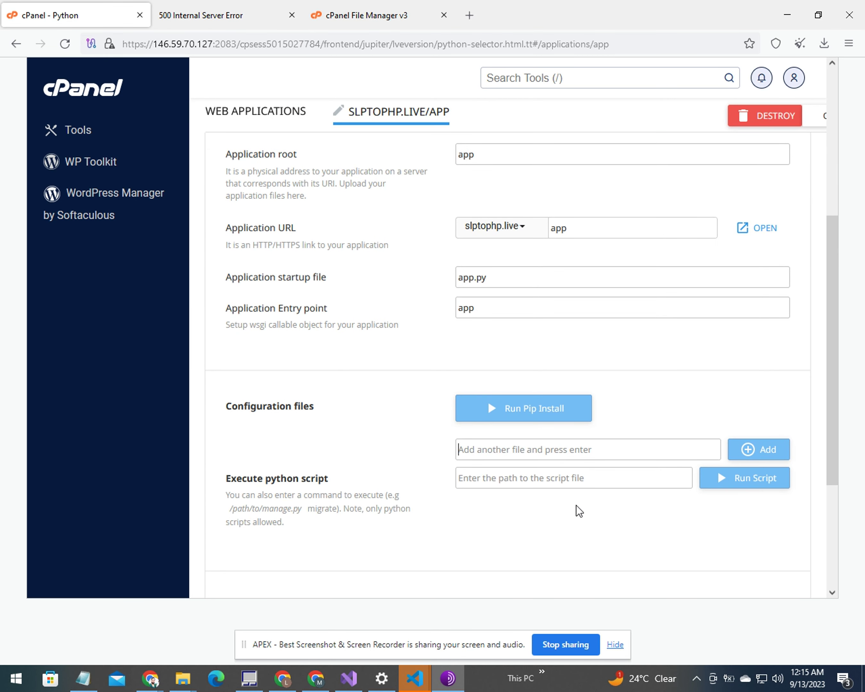
text(requ)
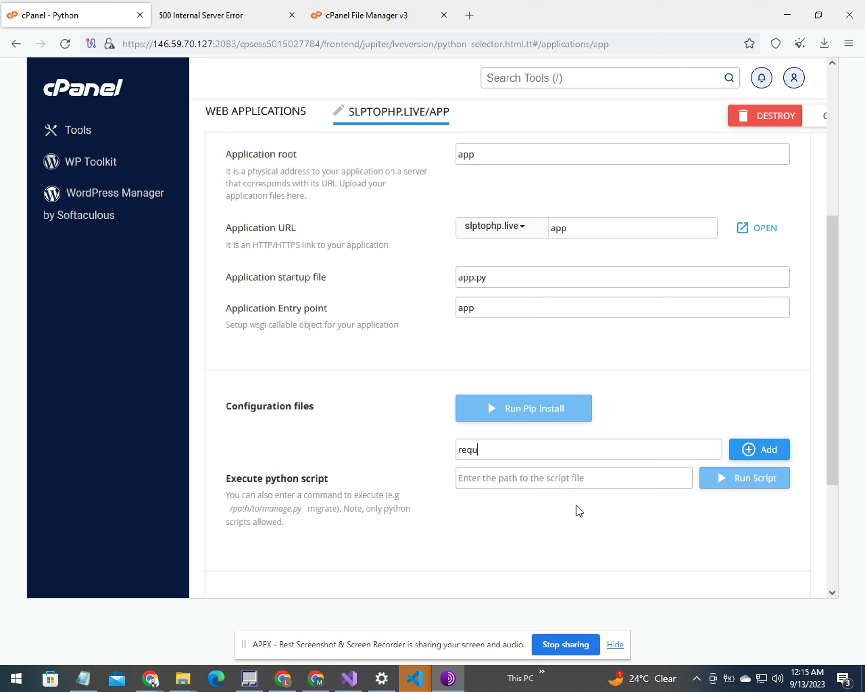
text(irements.txt)
click(761, 450)
scroll(628, 498, up, 3)
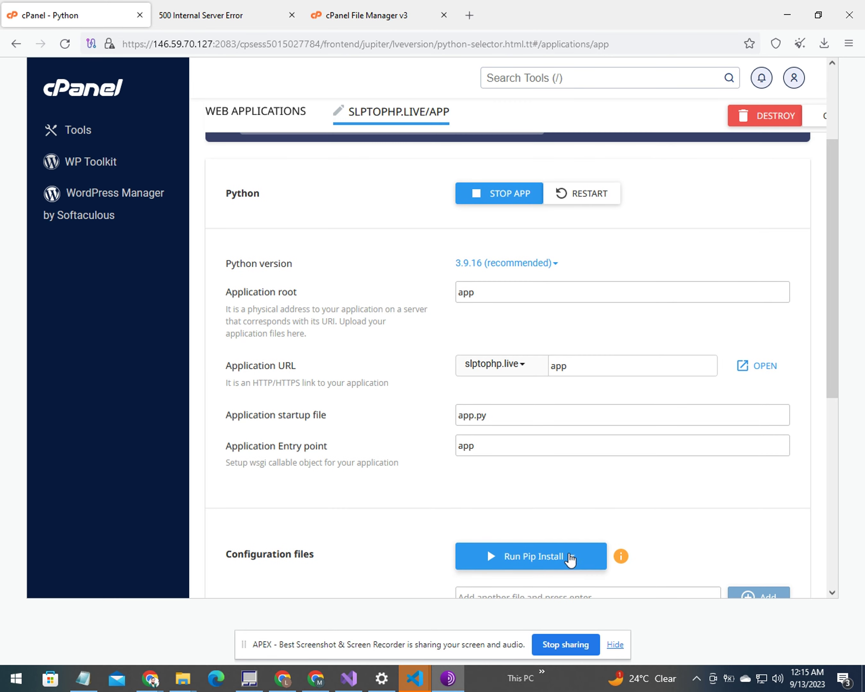
Run pip install from requirements.txt, retrying after the first error until it succeeds
click(571, 556)
scroll(620, 502, down, 3)
click(544, 445)
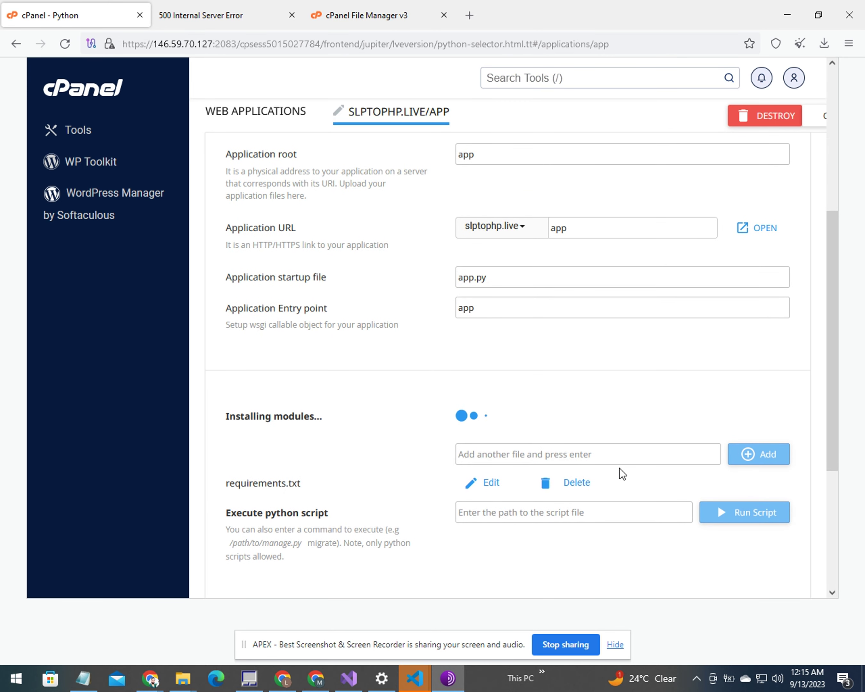
scroll(607, 433, up, 4)
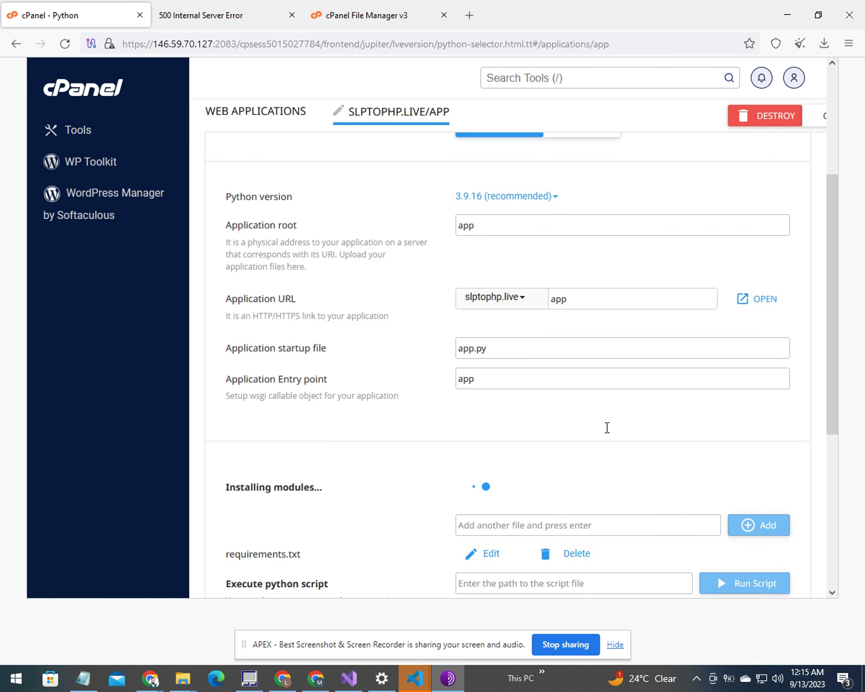
scroll(607, 433, down, 7)
scroll(607, 433, up, 3)
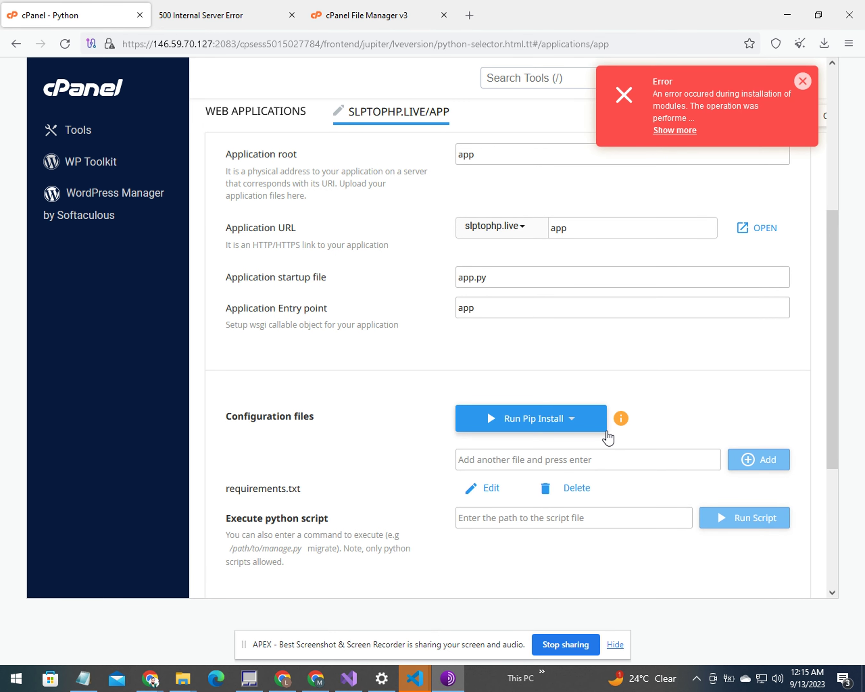
click(801, 81)
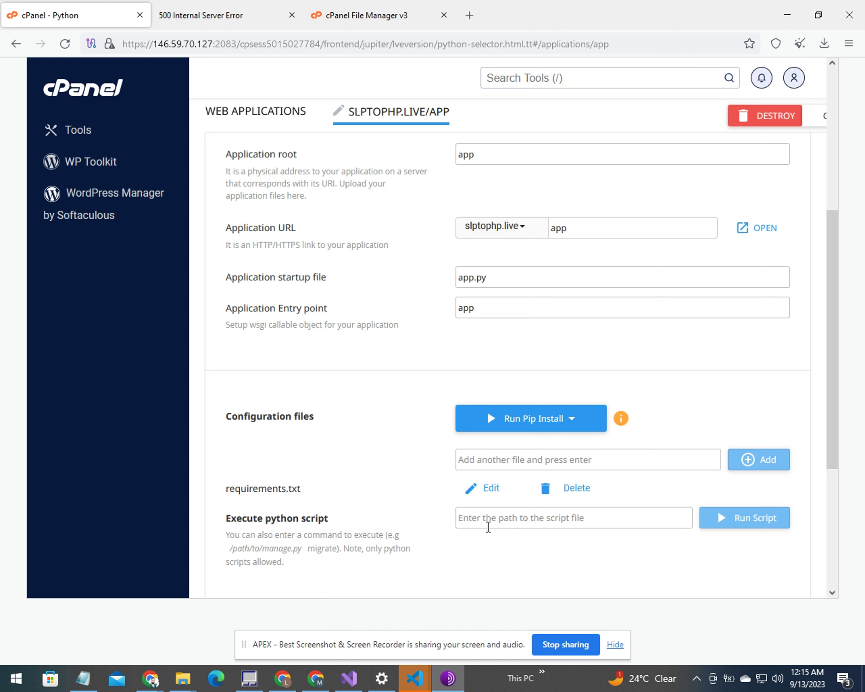
click(523, 424)
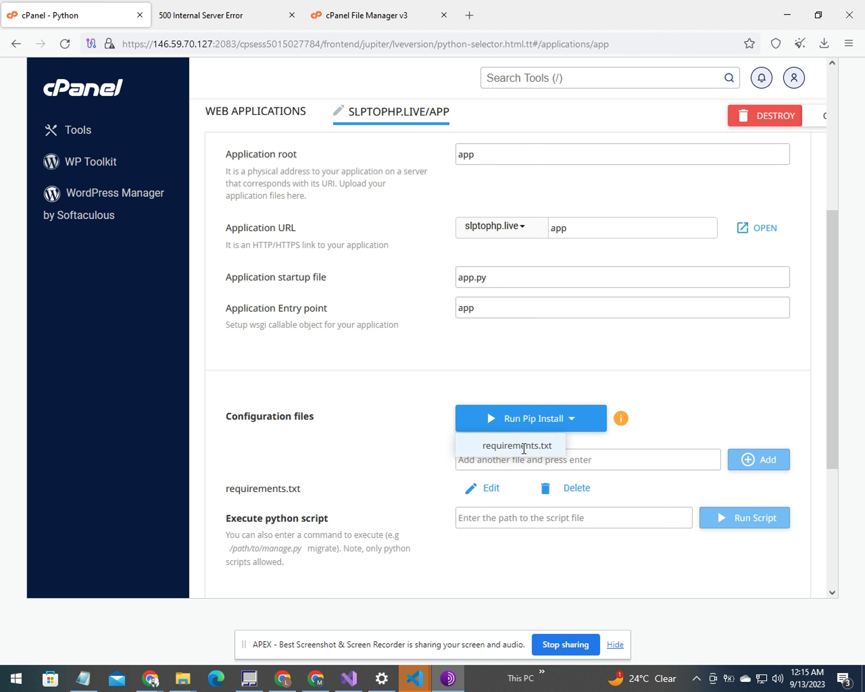
click(523, 446)
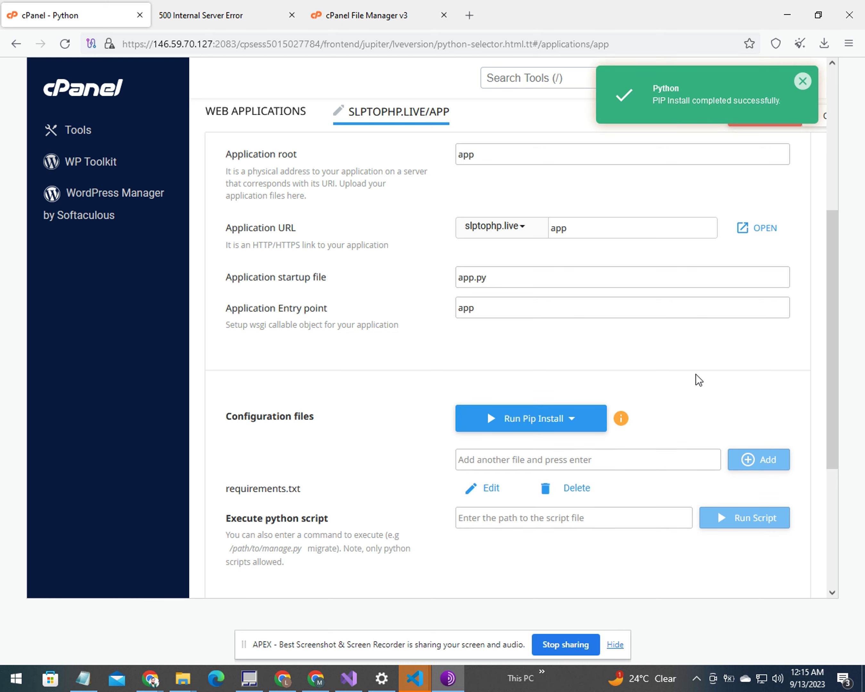
scroll(647, 364, up, 5)
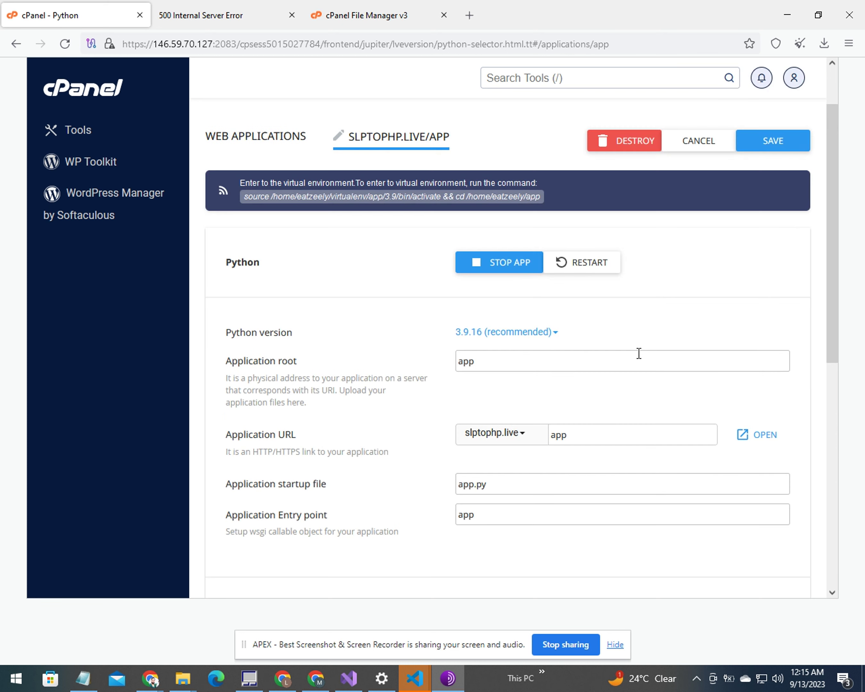
Restart the Python app and reload slptophp.live/app, which now shows 'Welcome to cpanel'
click(572, 268)
click(195, 15)
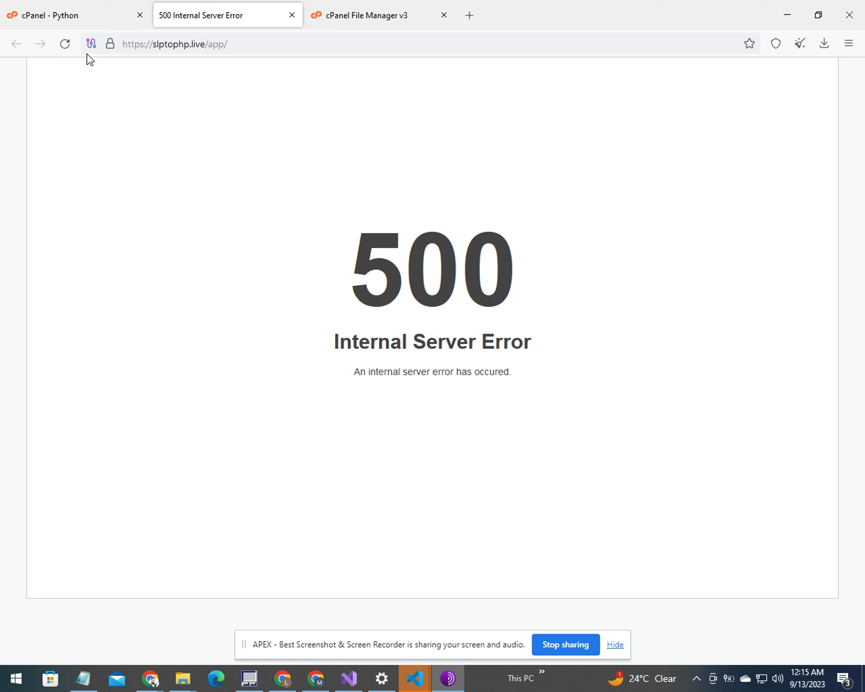
click(69, 42)
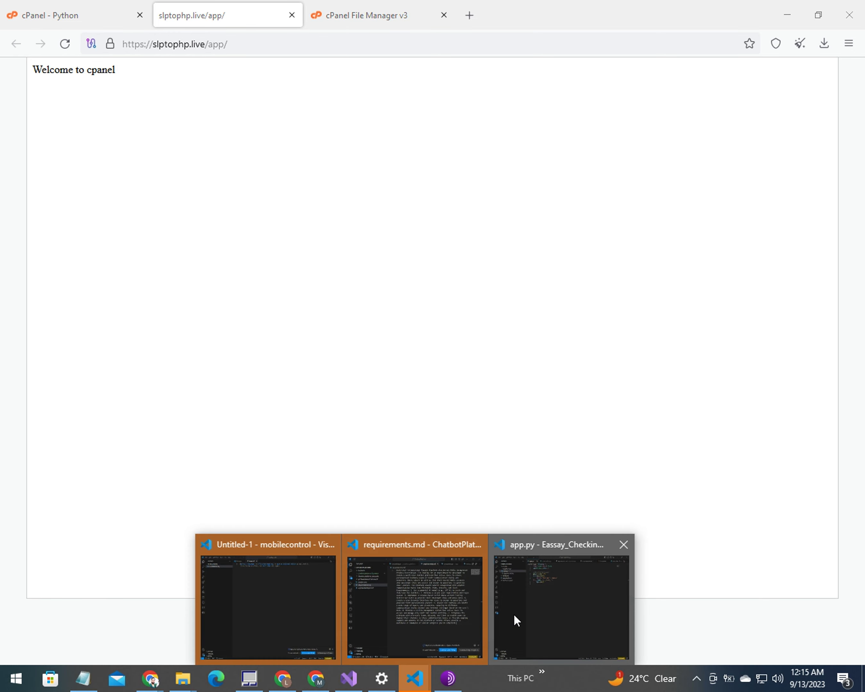
Bring the VS Code window with the app.py Flask source to the front
click(514, 614)
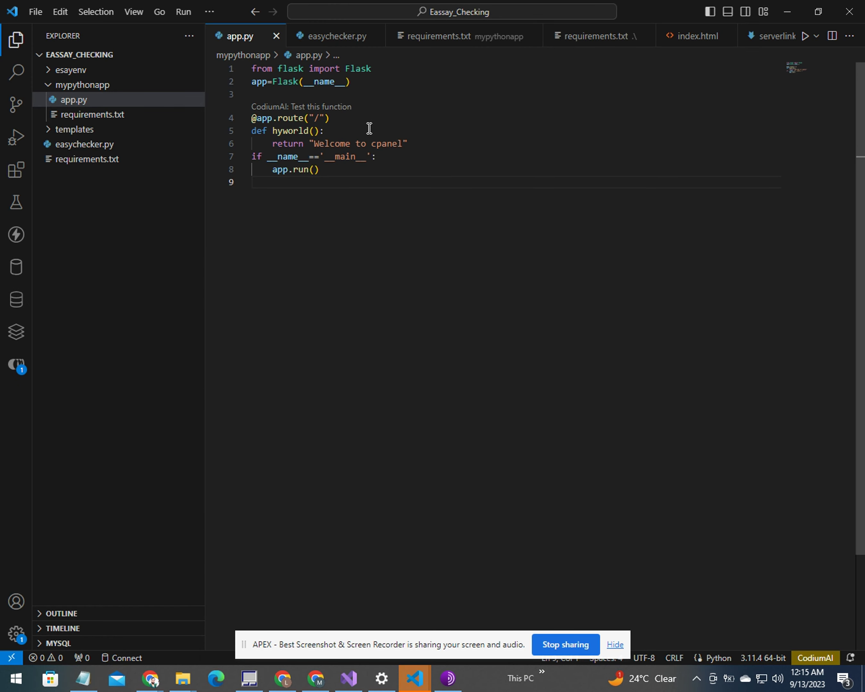